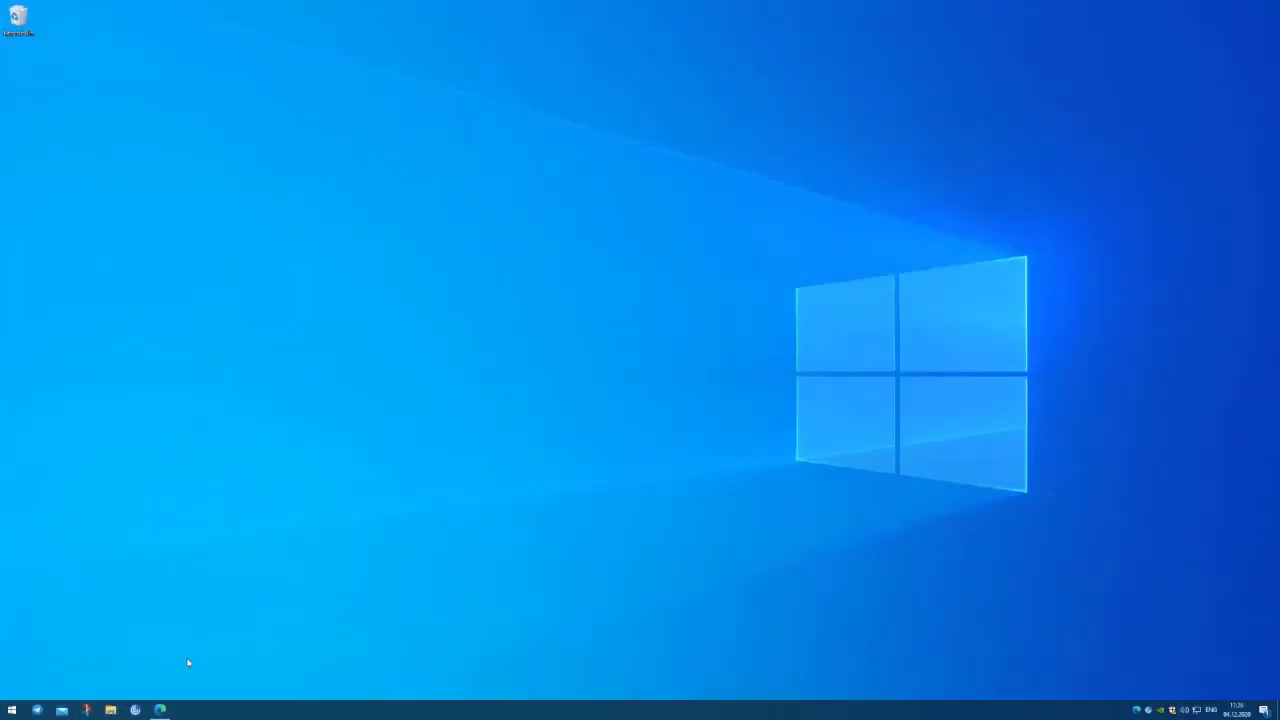
Try to launch the Windows 10 715-CU6 desktop from the Citrix Workspace favorites, and minimize the browser
click(160, 709)
click(534, 242)
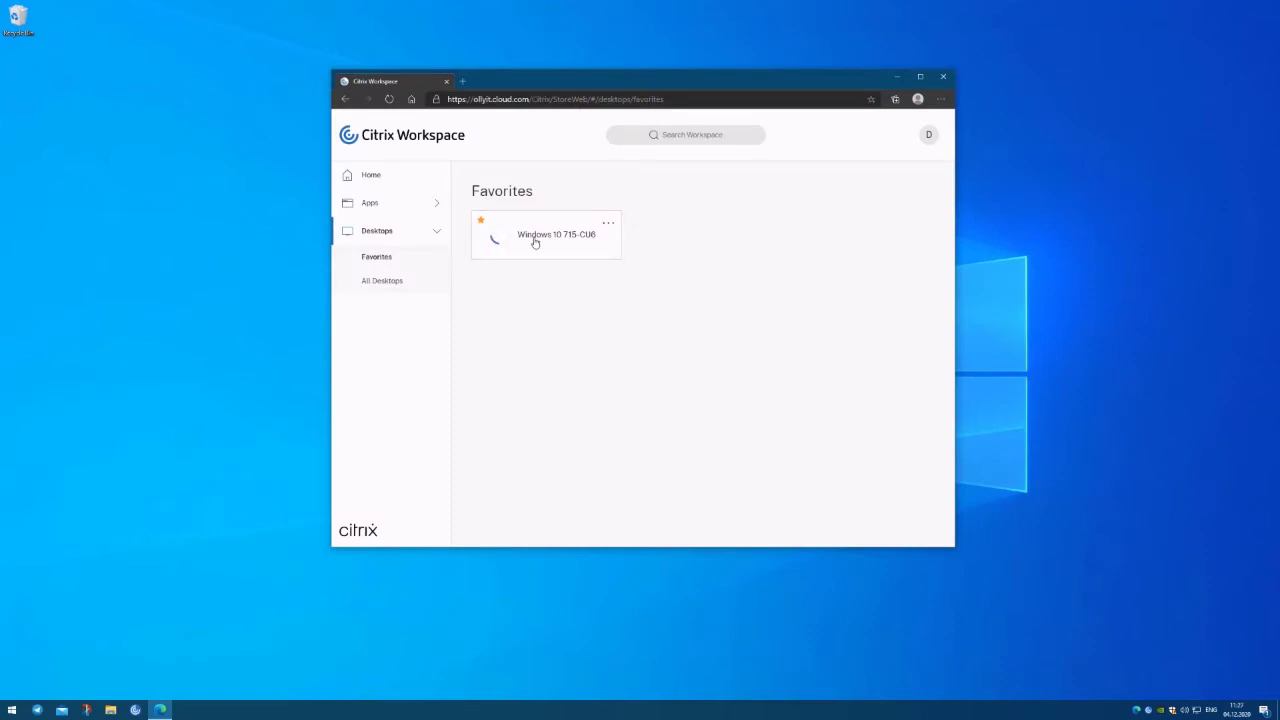
click(546, 233)
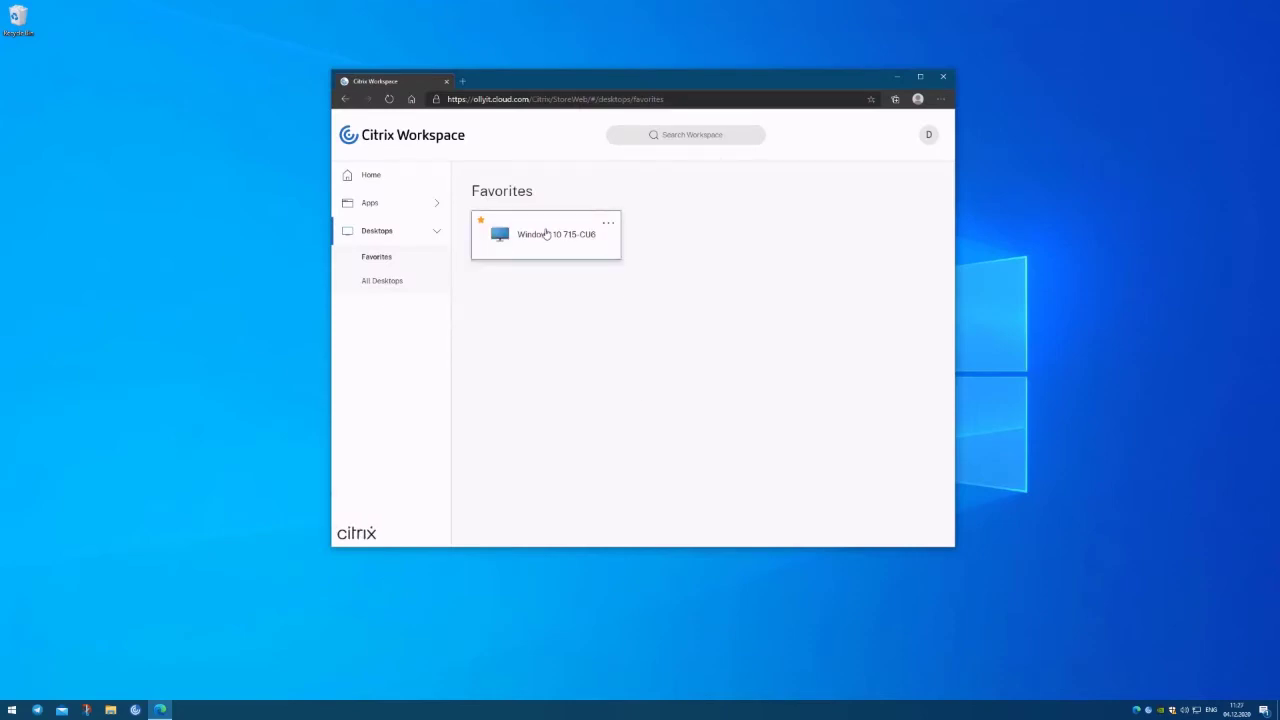
click(546, 233)
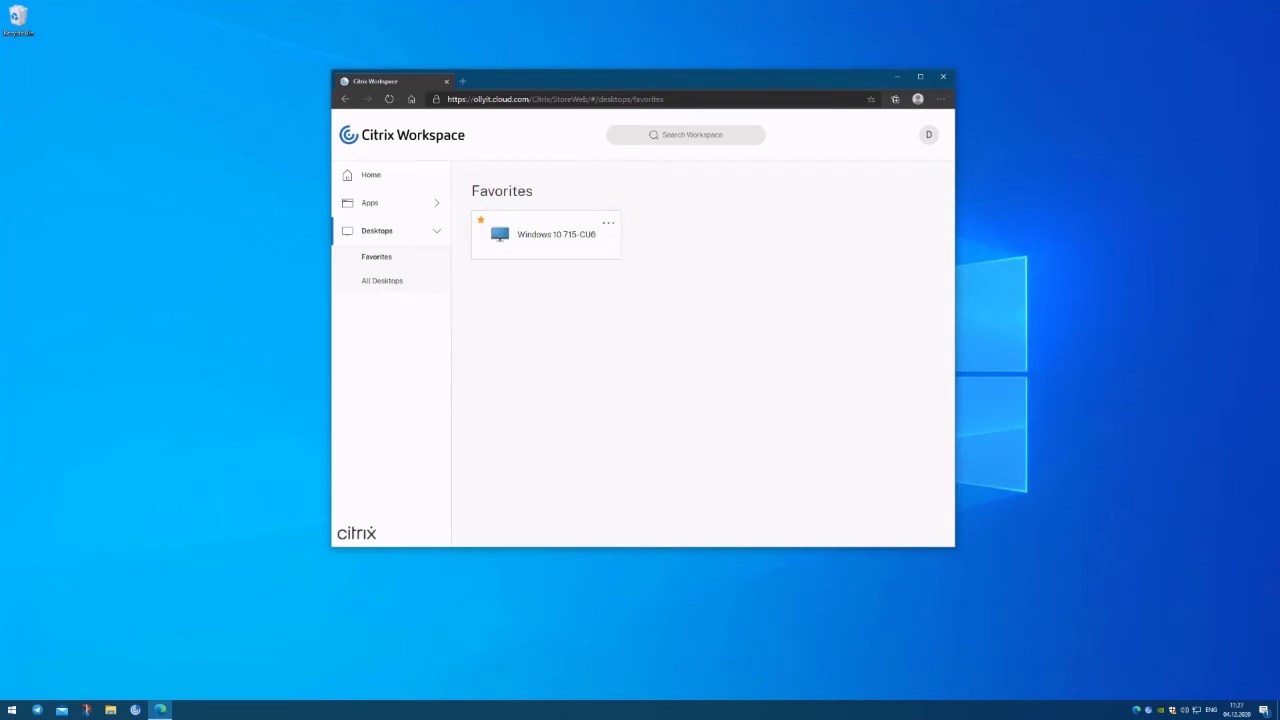
click(897, 76)
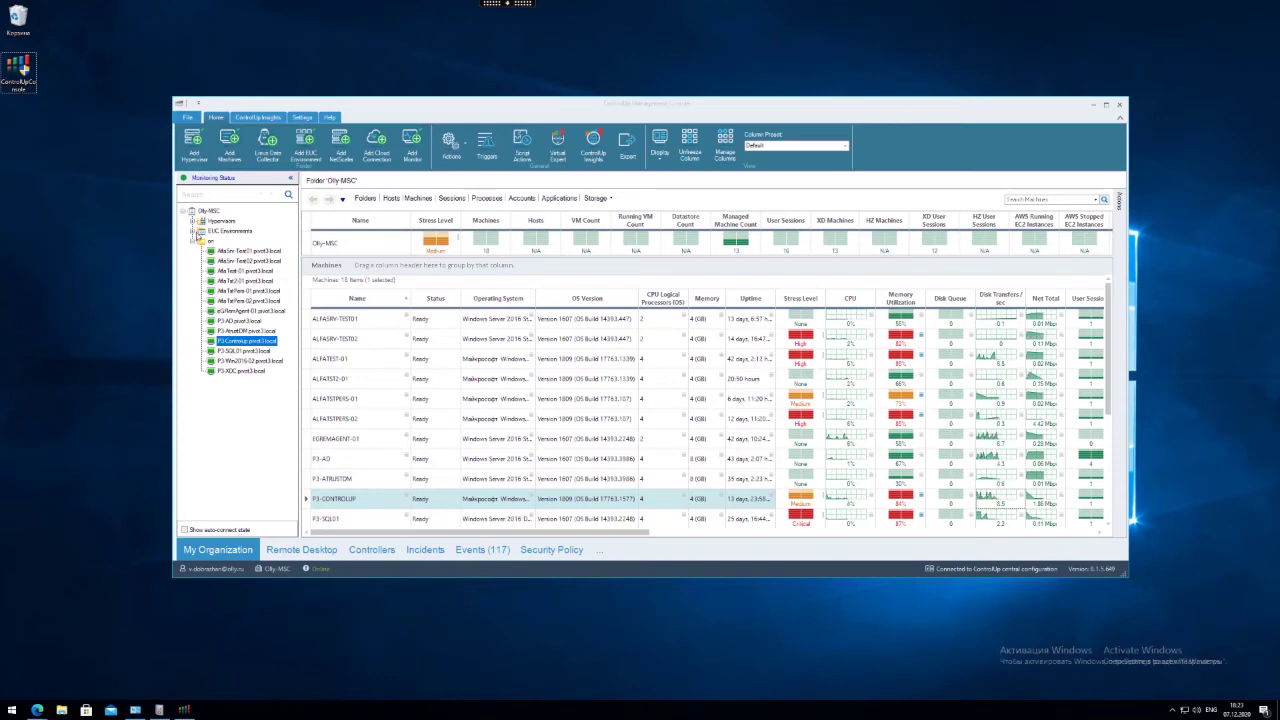
Expand the Olly-Demo site under EUC Environments, list its Brokers and select the P3-XDC machine
click(199, 240)
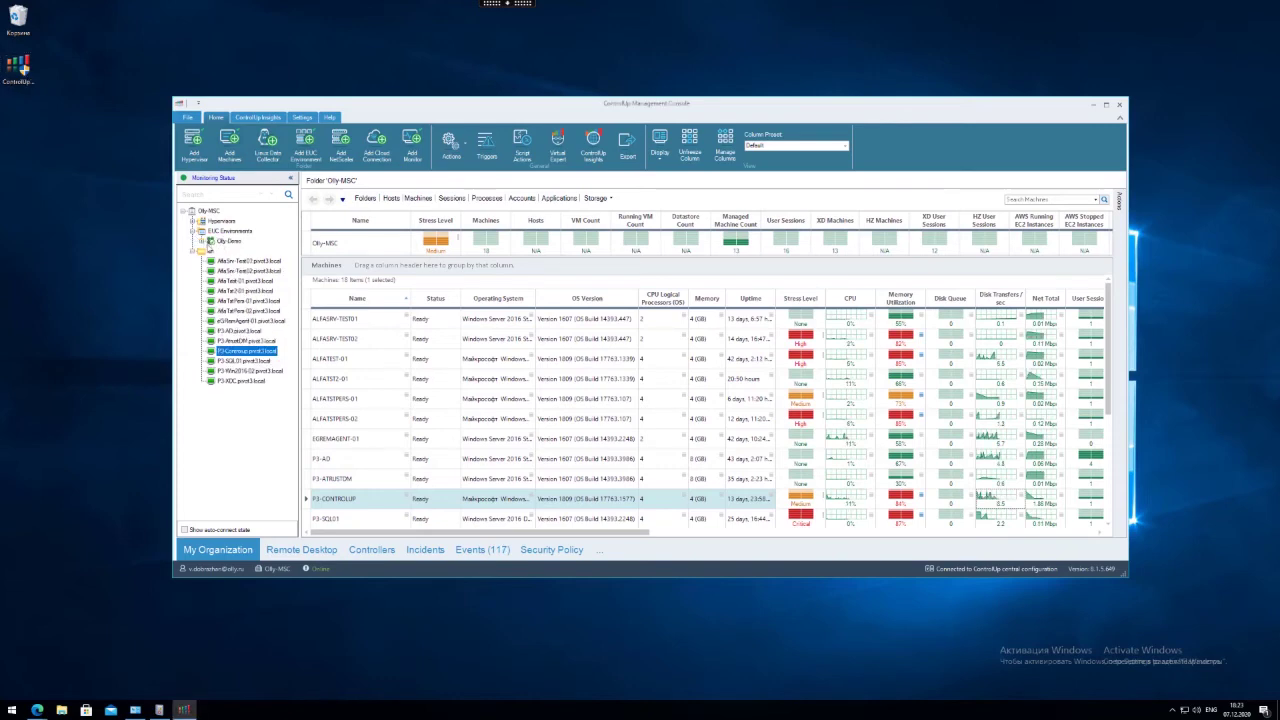
click(204, 244)
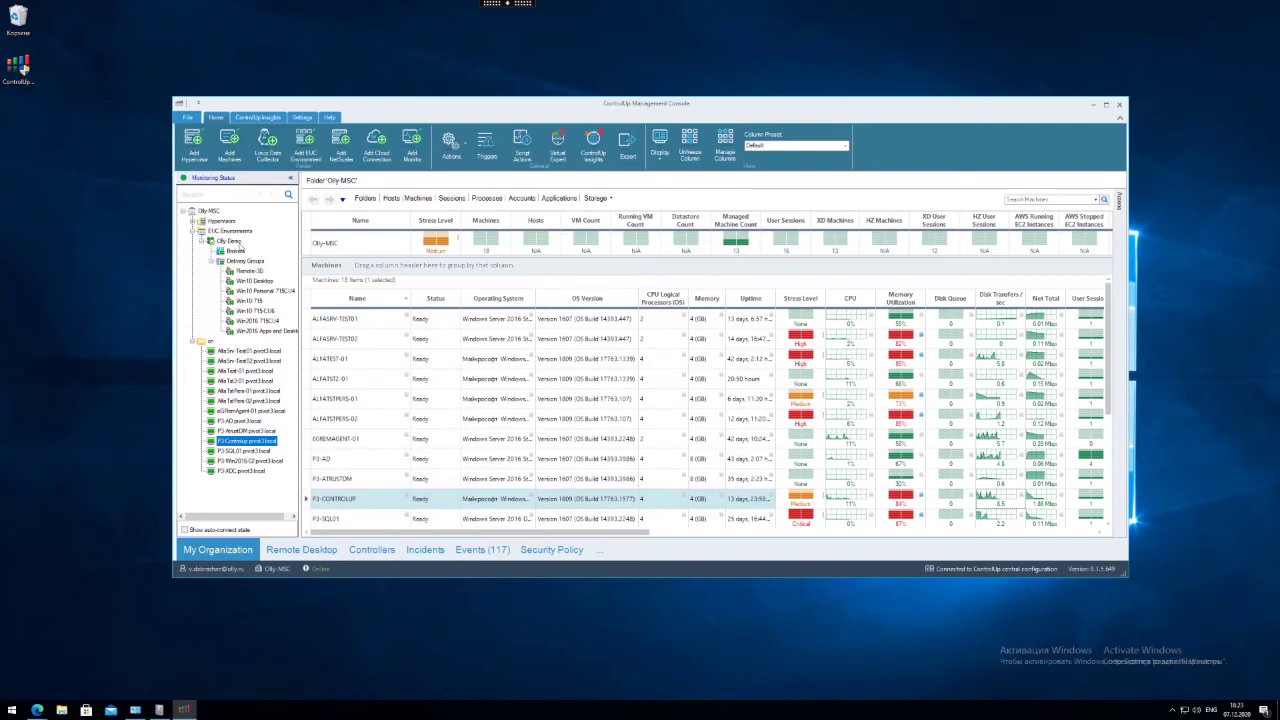
click(238, 252)
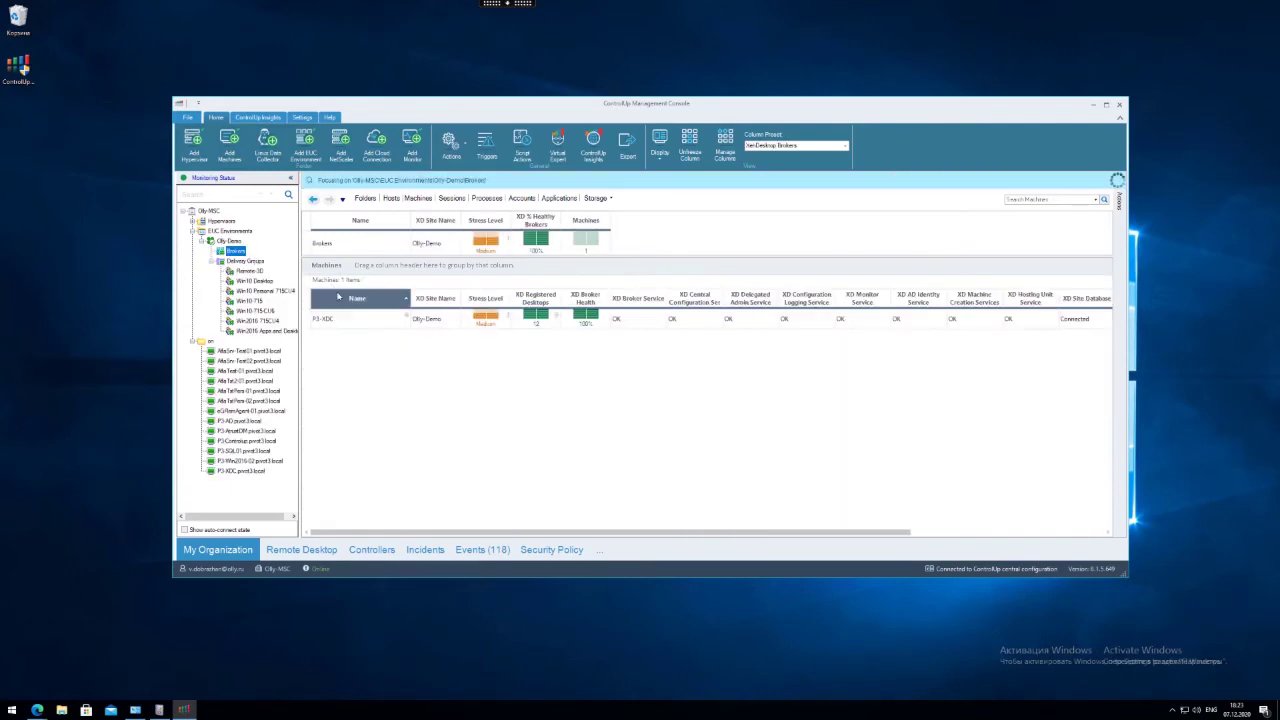
click(343, 320)
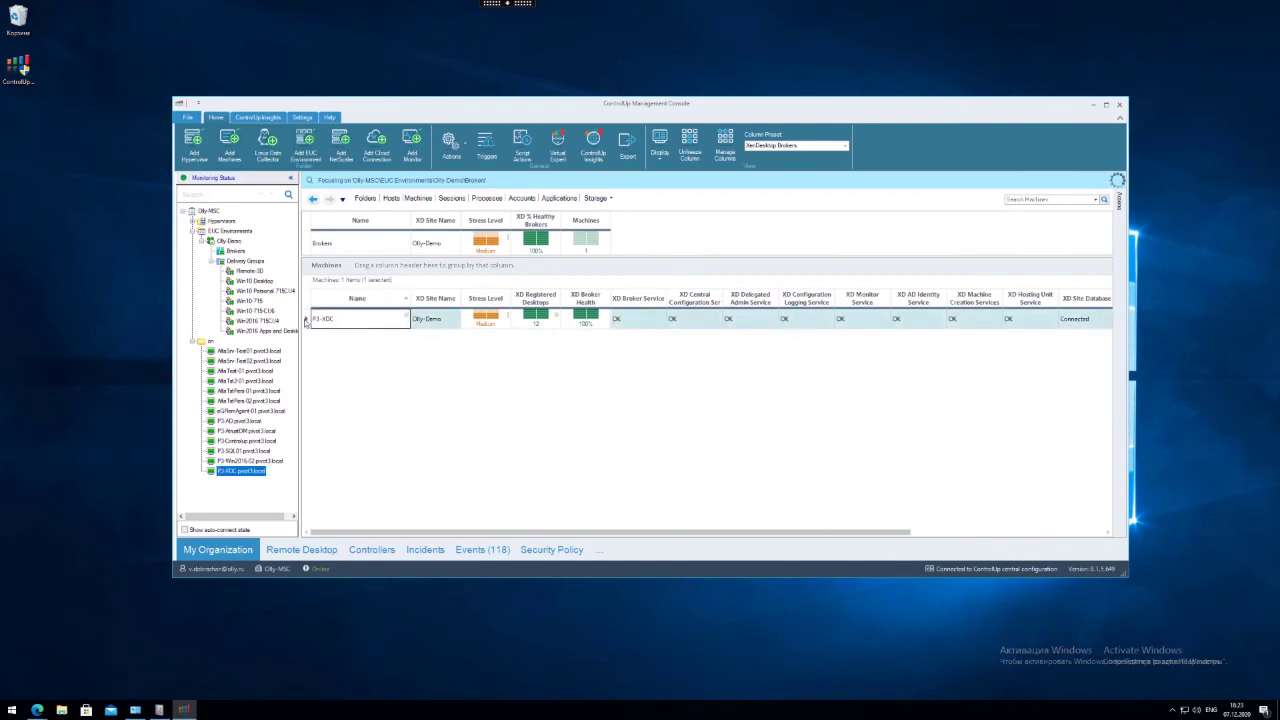
Run the Get Citrix connection failures script action on P3-XDC for all users, specifying how many days back to start
right_click(360, 321)
mouse_move(414, 338)
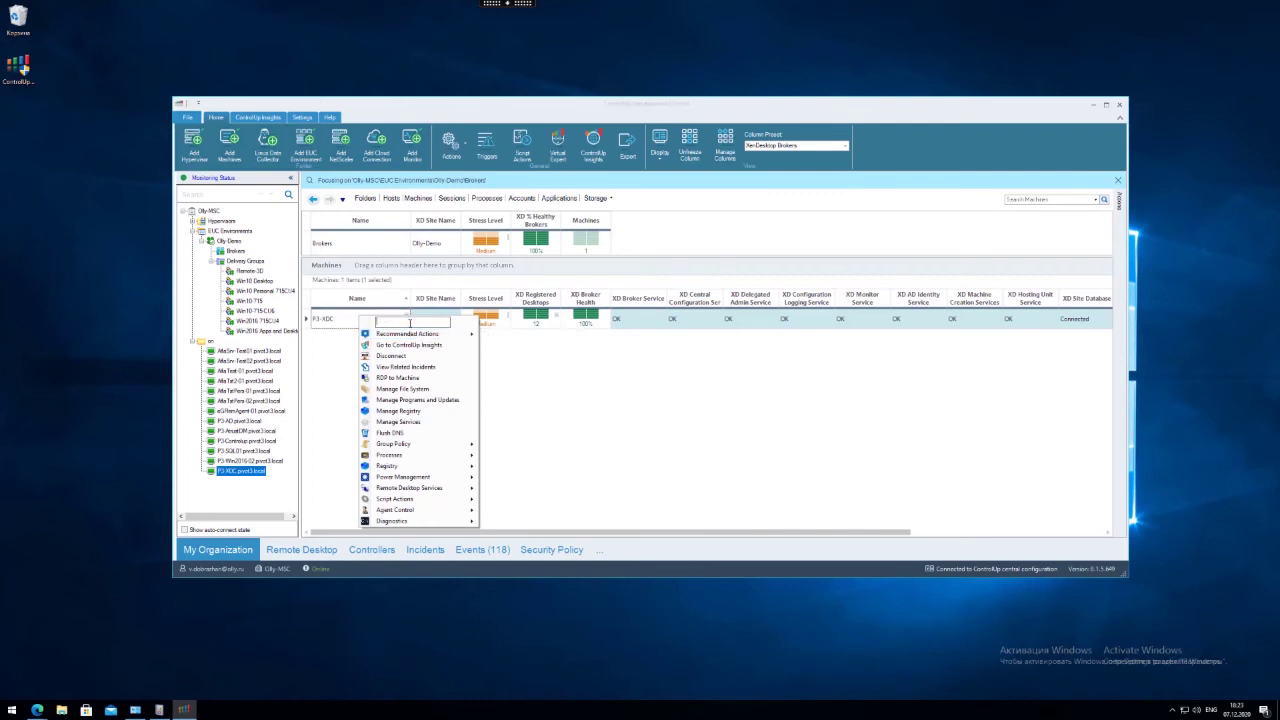
text(scr)
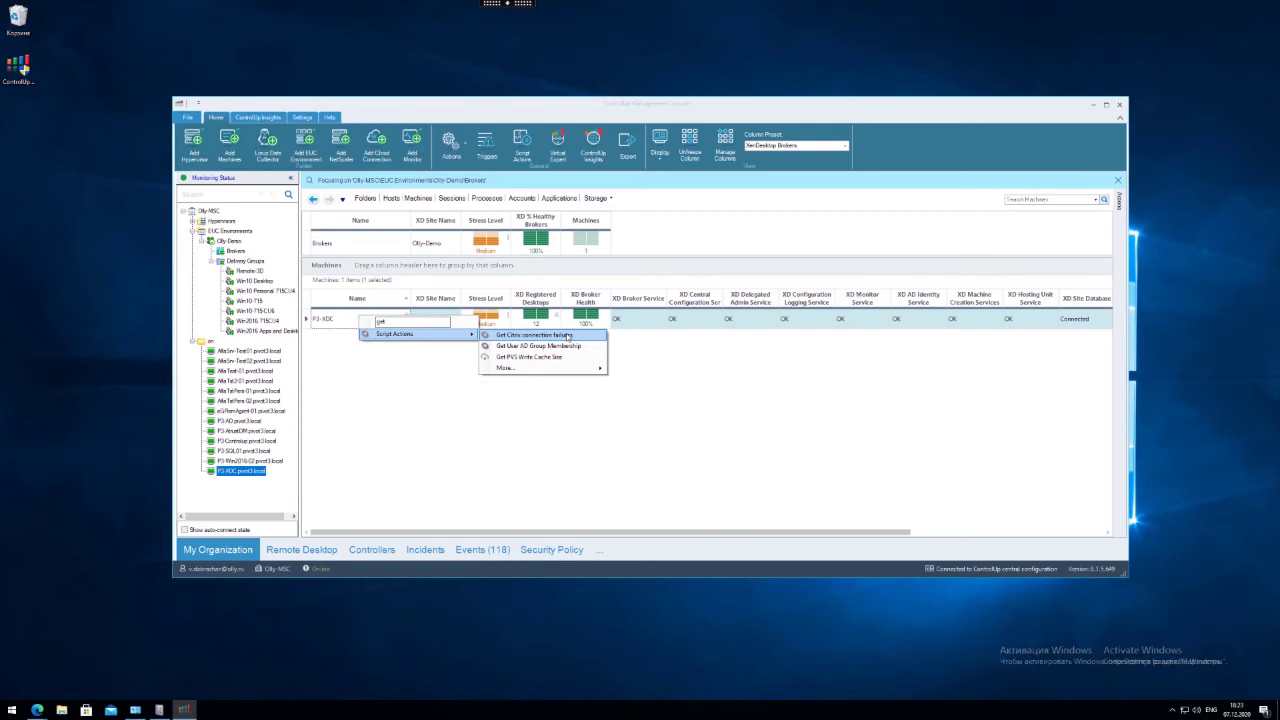
click(567, 335)
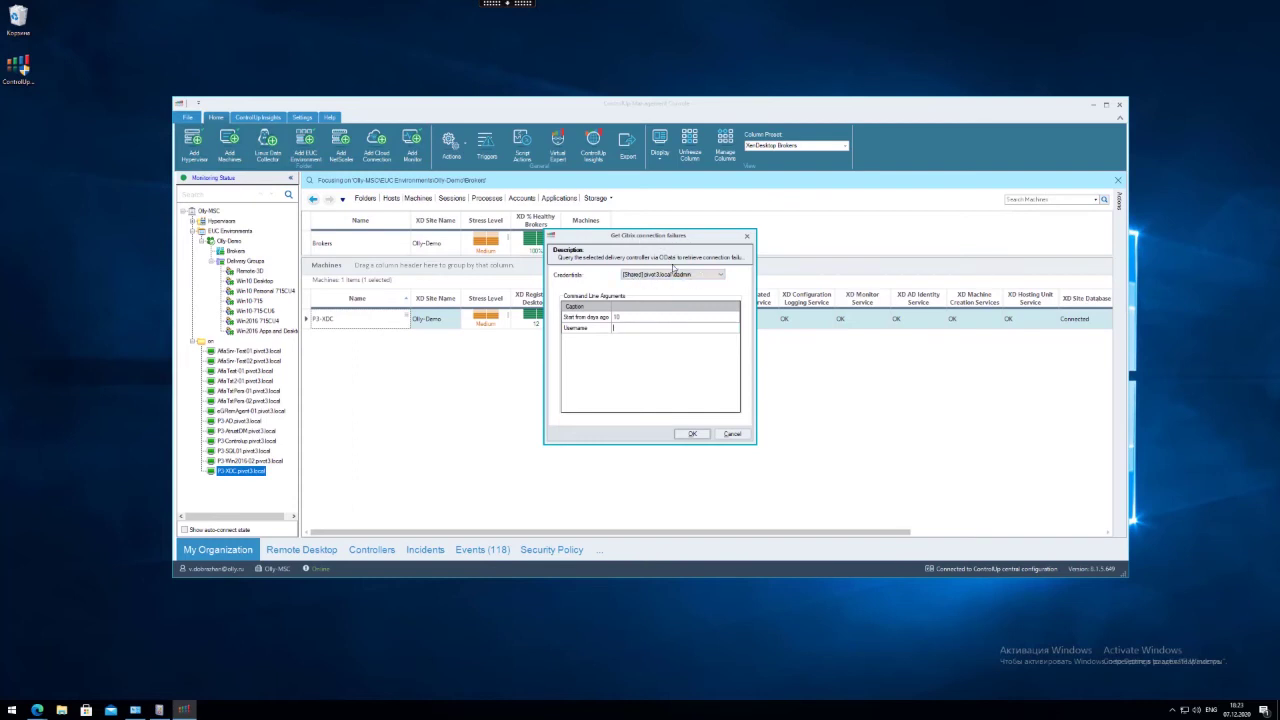
click(628, 318)
text(1)
click(692, 433)
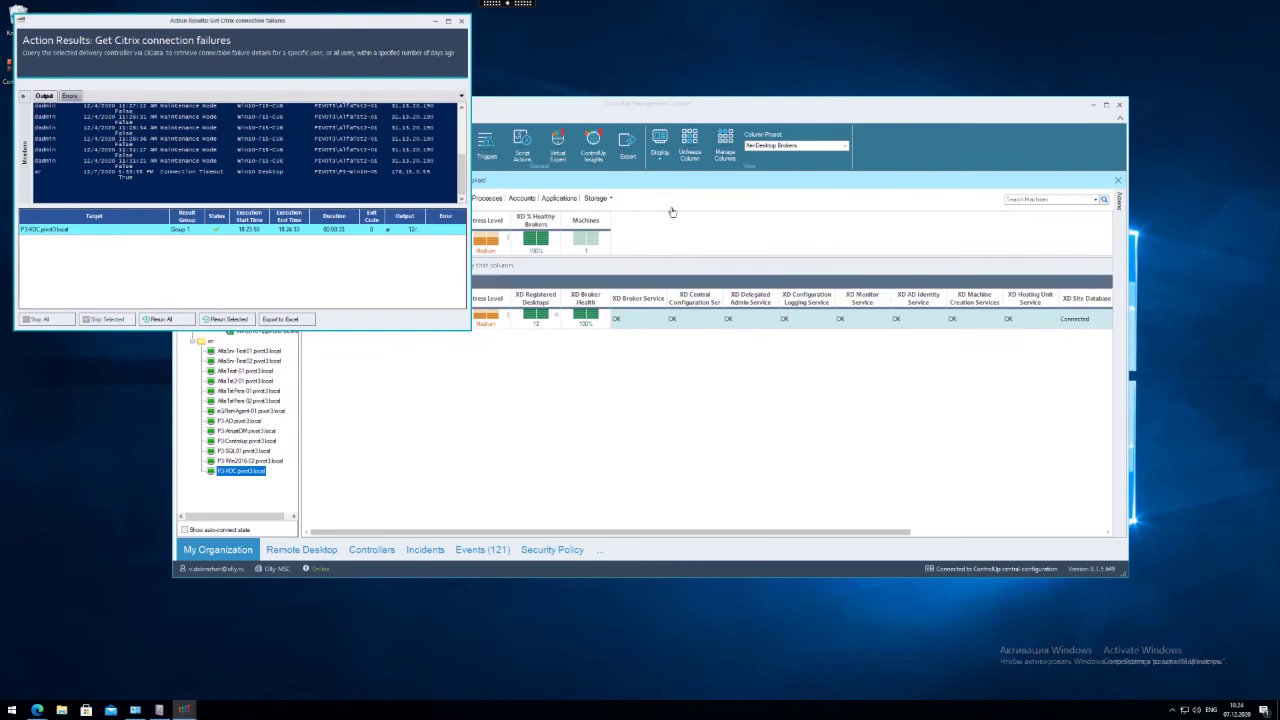
Examine the failure reason listed for the Win10-715-CU6 desktop in the script output and return to the management console
drag(214, 160, 159, 160)
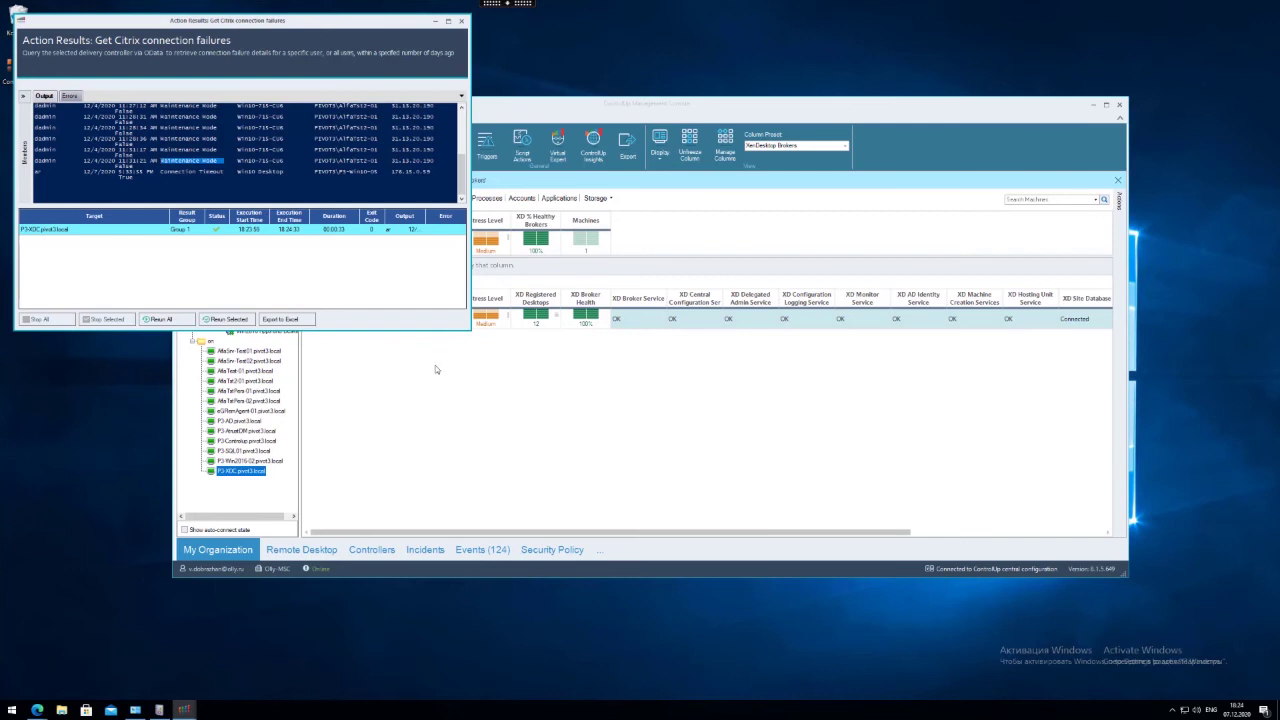
click(371, 361)
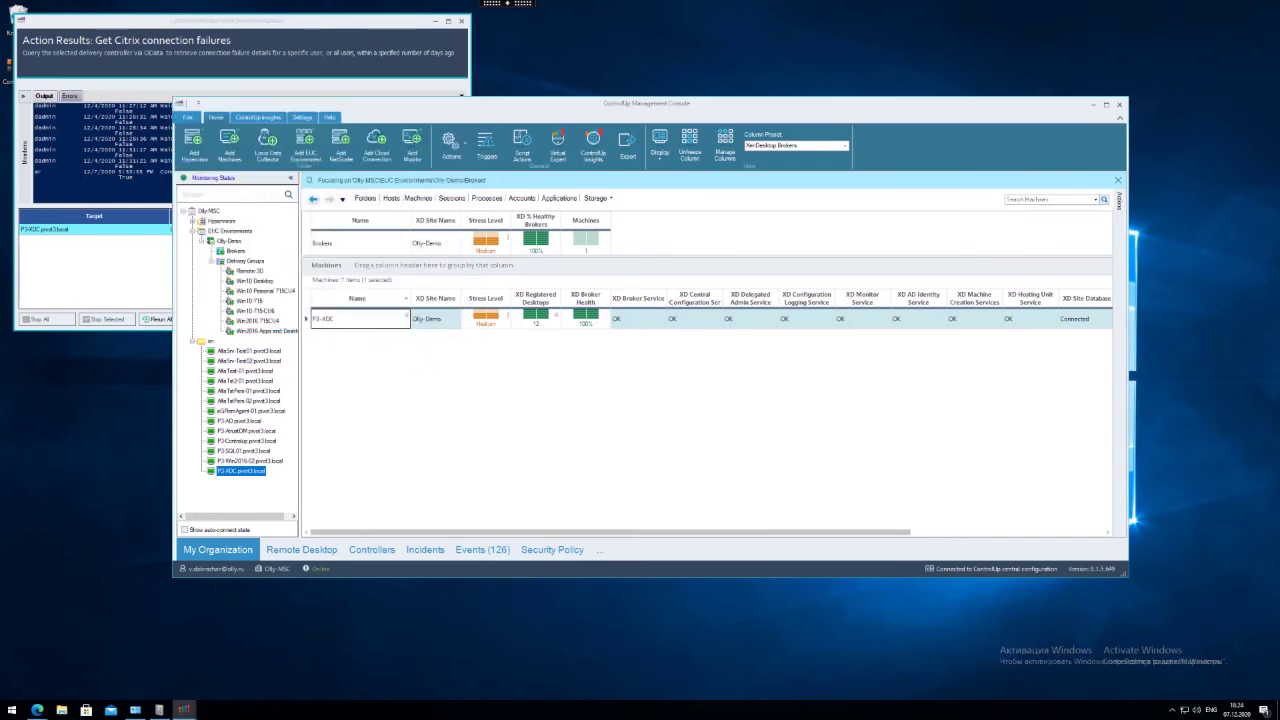
key(alt+Tab)
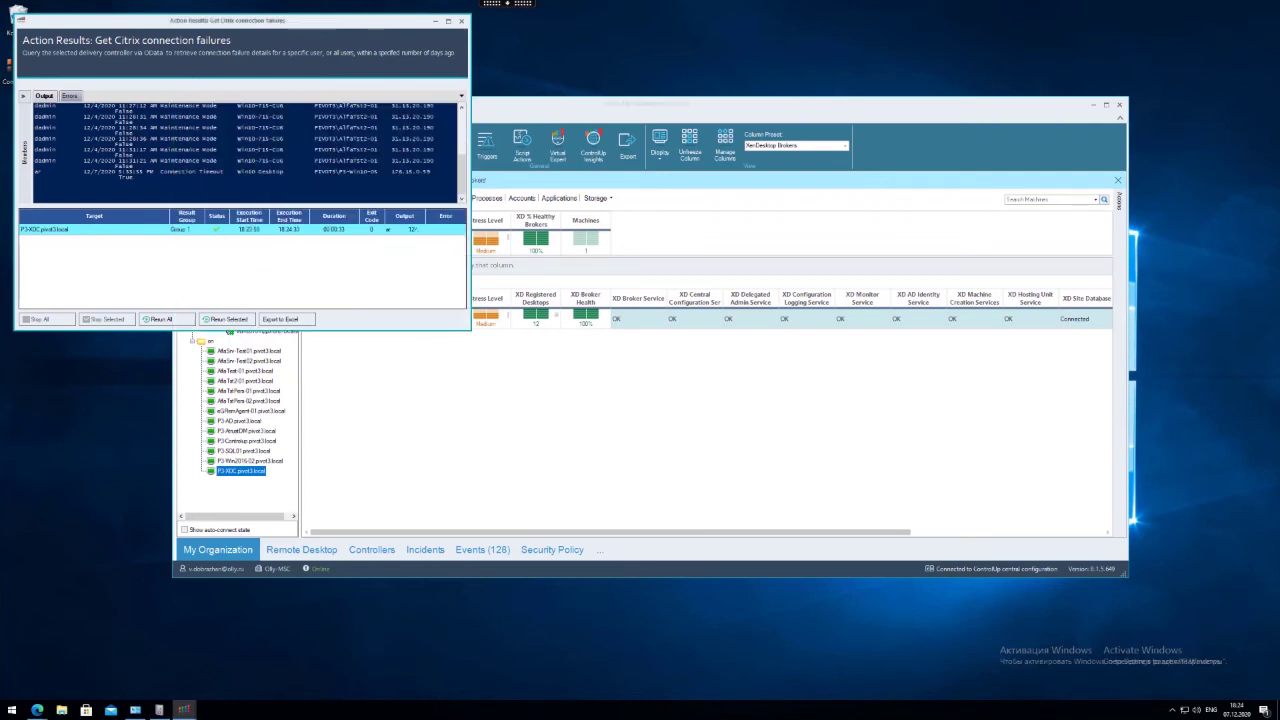
click(413, 349)
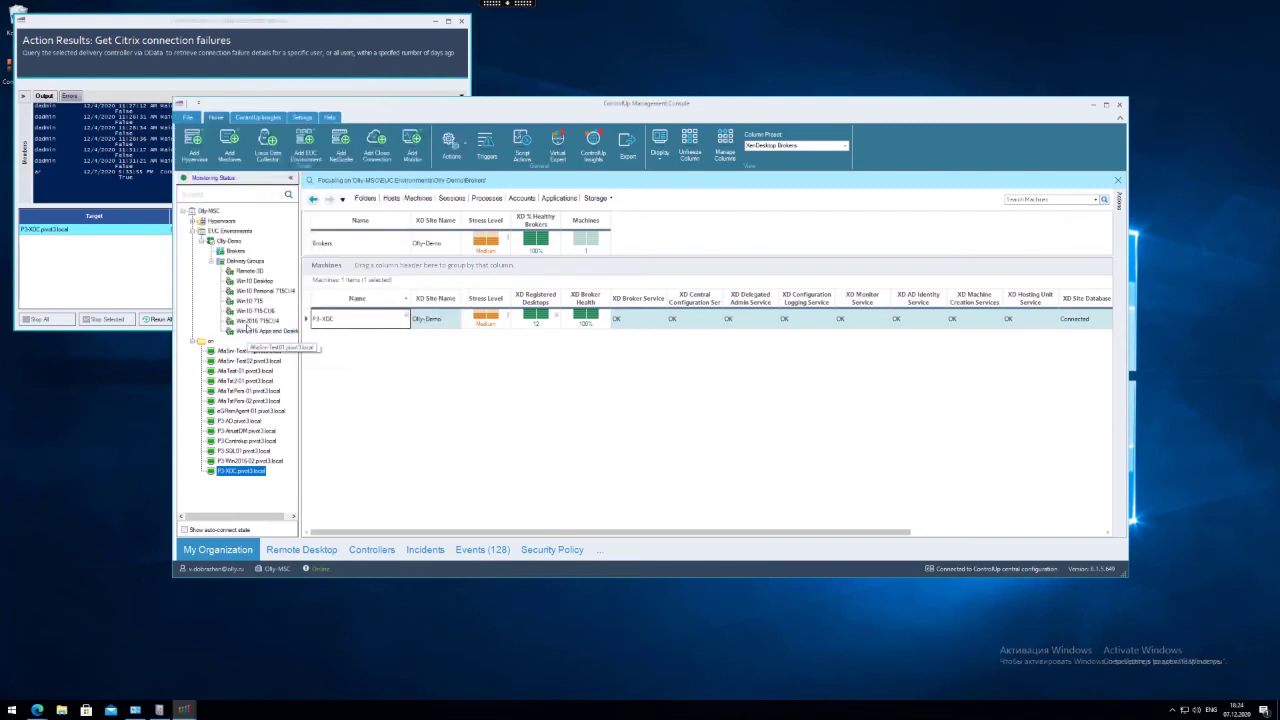
Disable maintenance mode on the ALFATST2-01 machine in the Win10-715-CU6 delivery group
click(259, 311)
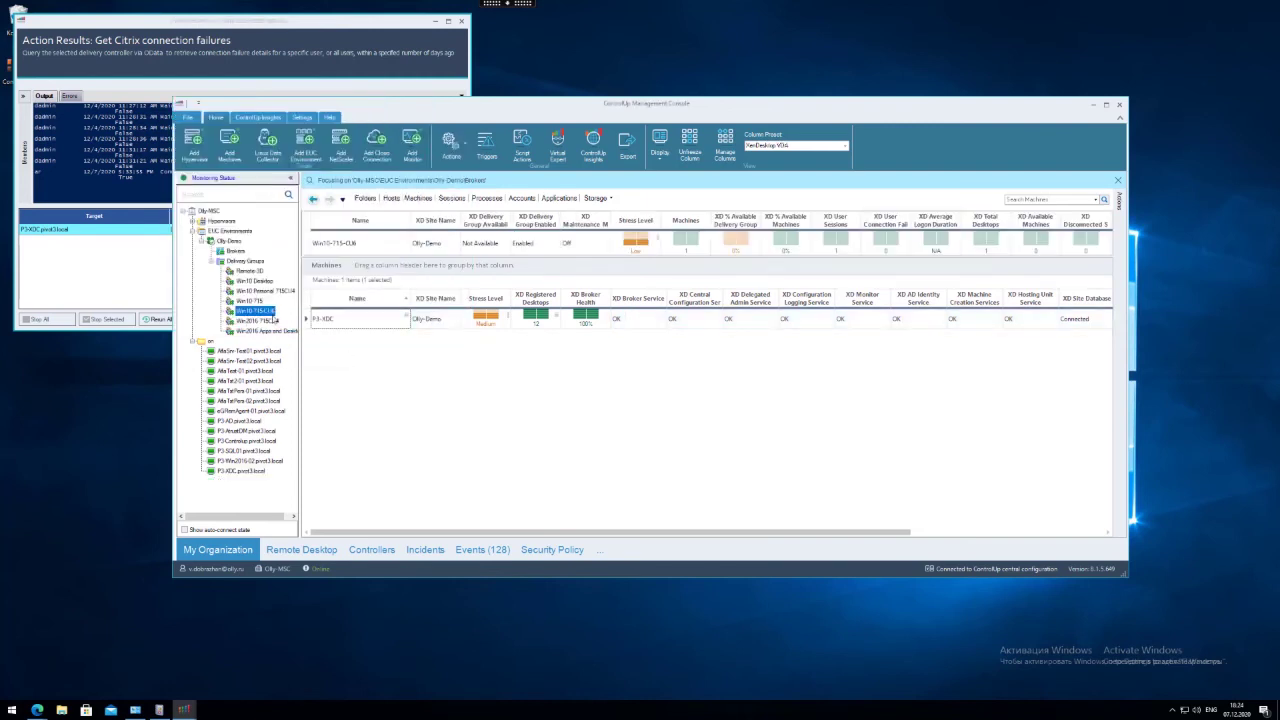
click(495, 325)
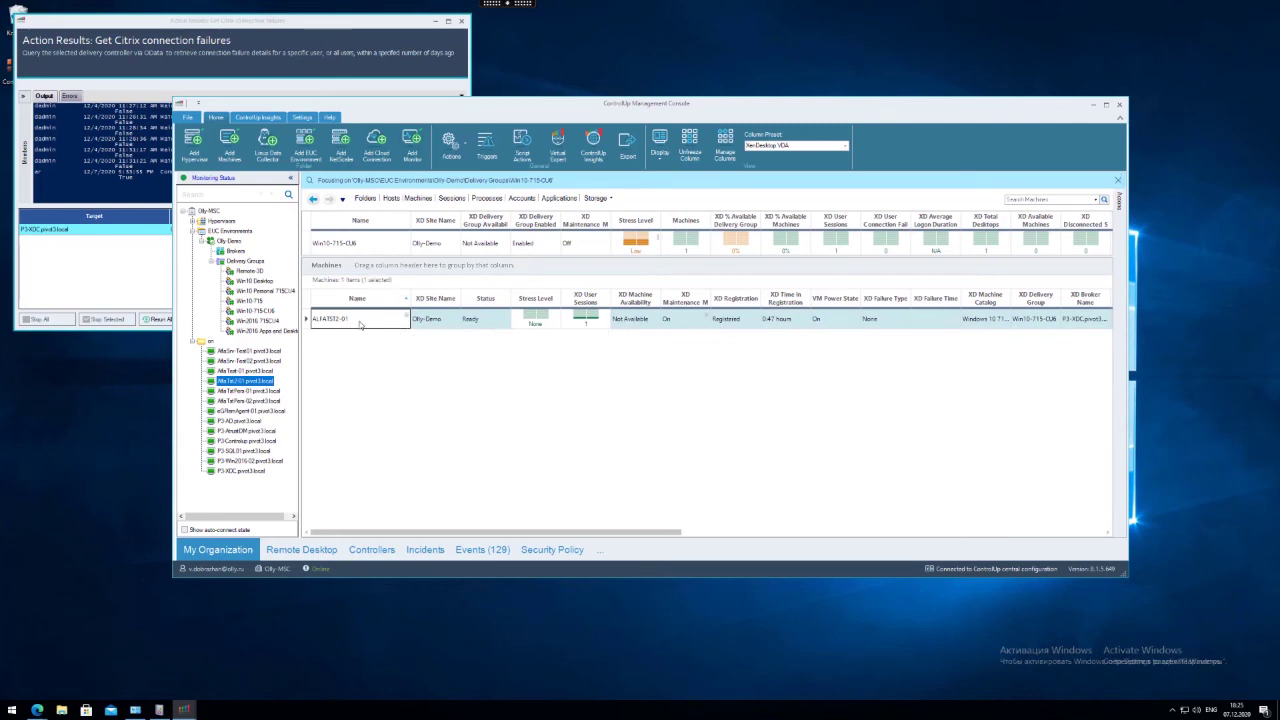
right_click(360, 323)
mouse_move(431, 345)
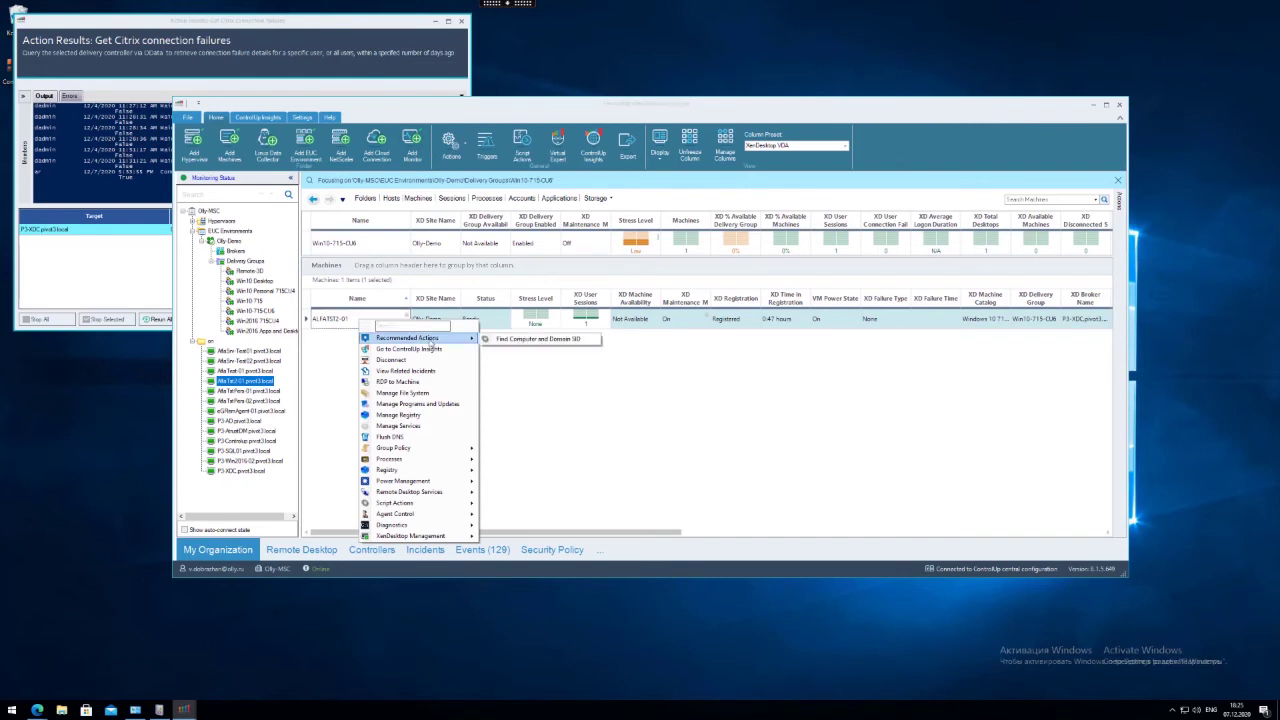
mouse_move(426, 540)
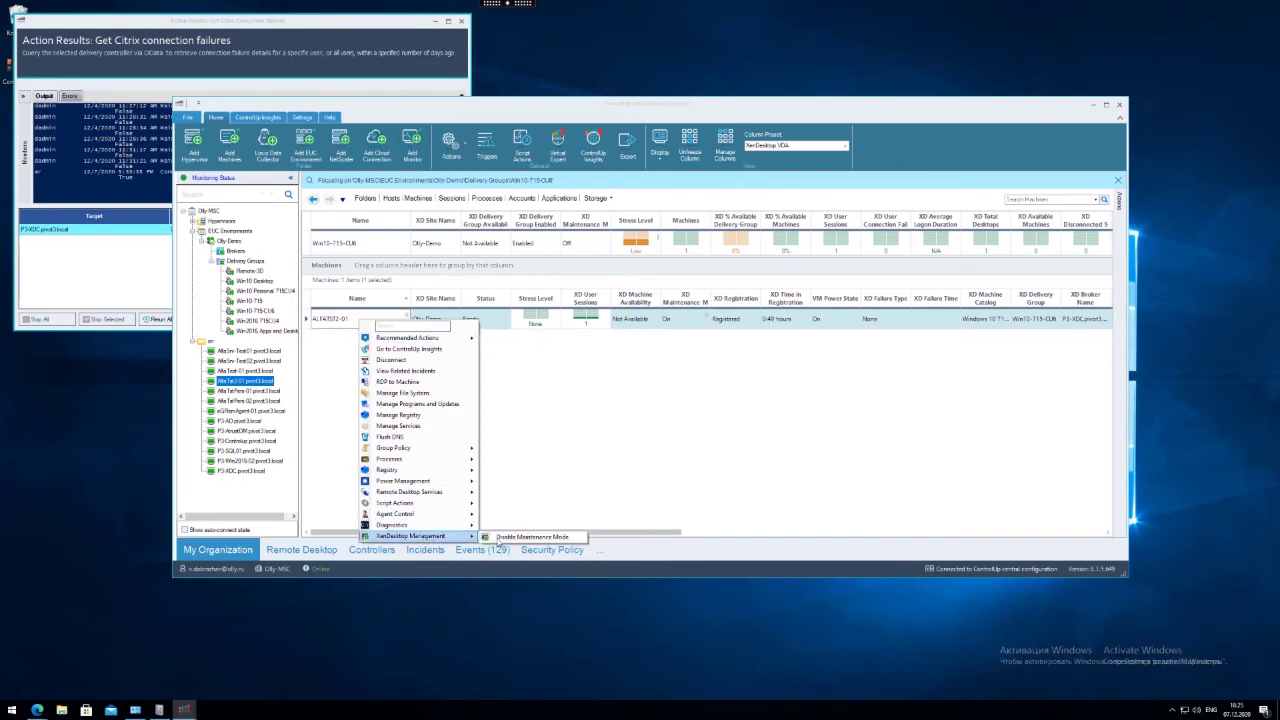
click(551, 538)
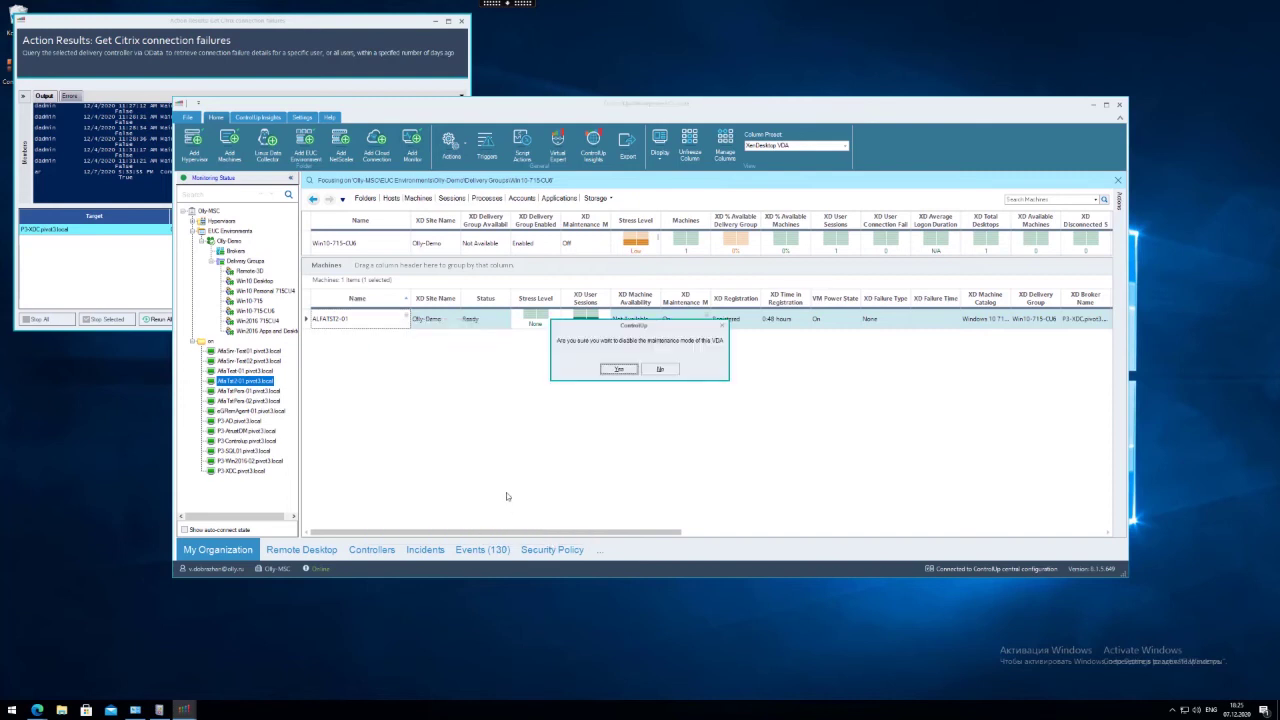
click(615, 371)
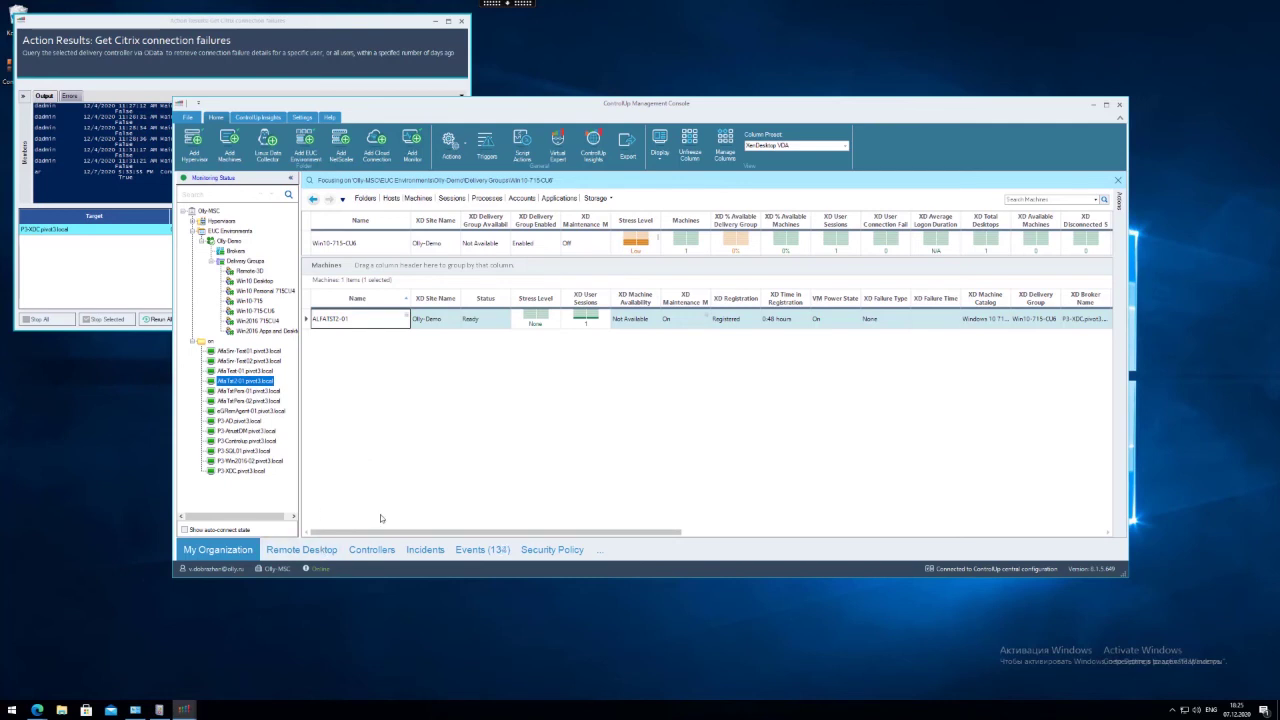
Open an RDP session to the AlfaTst2-01 machine from the organization tree, signing in with the account password
click(302, 550)
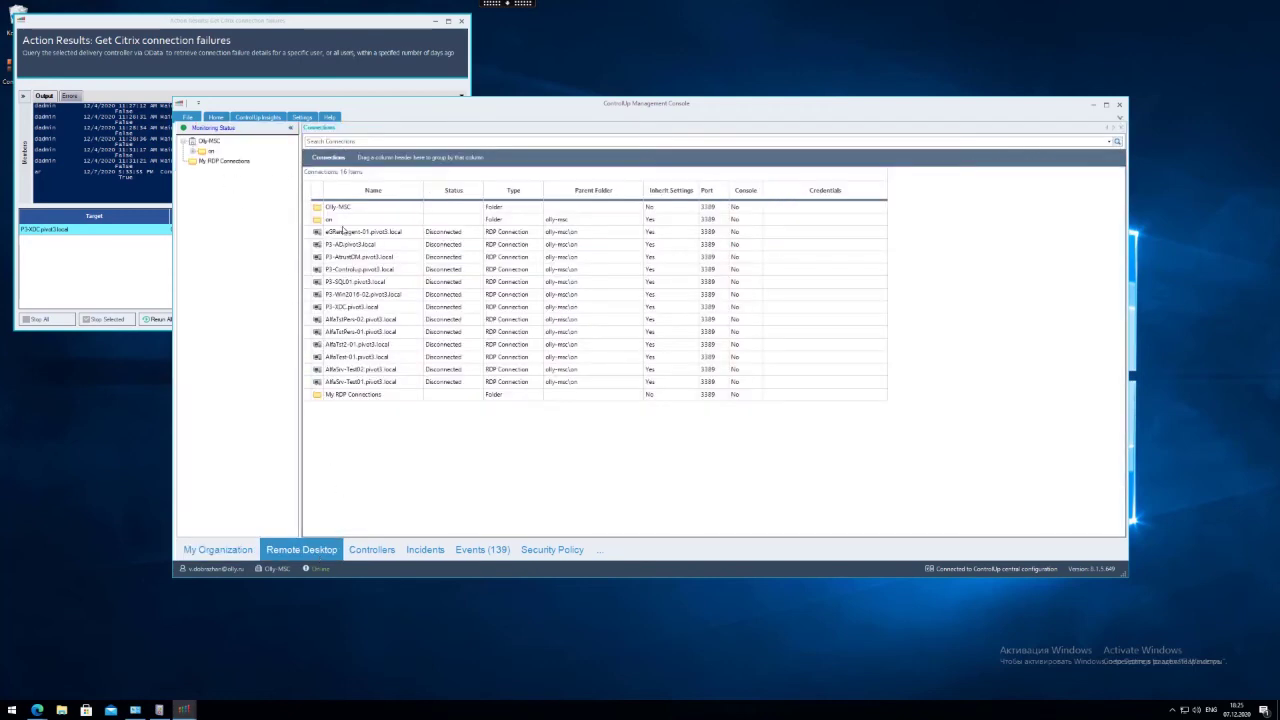
click(228, 549)
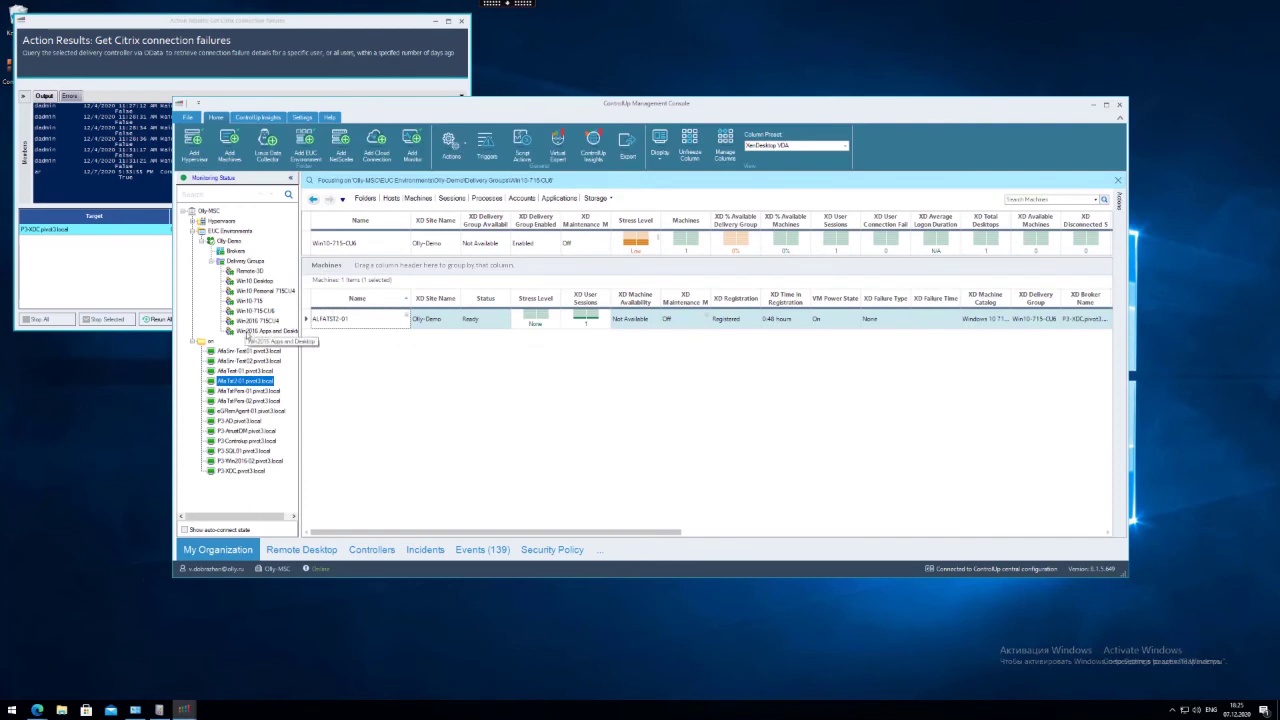
right_click(250, 381)
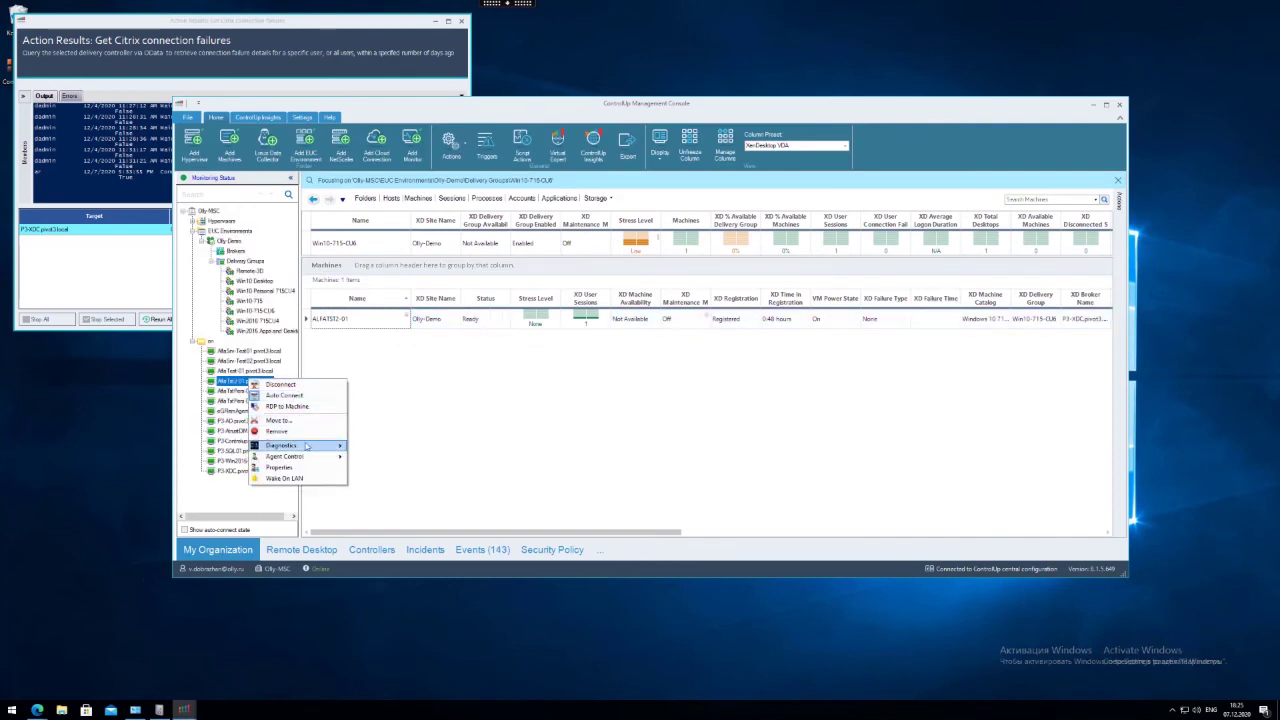
click(289, 407)
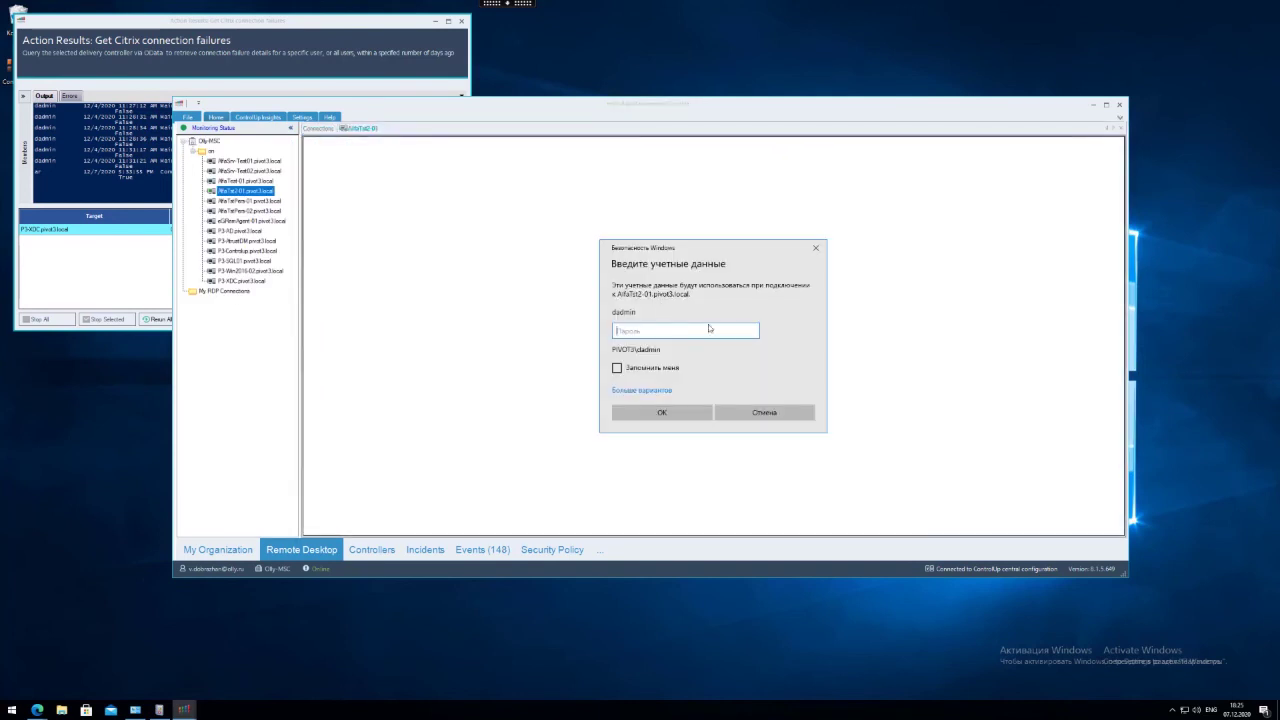
text(••••••••••••)
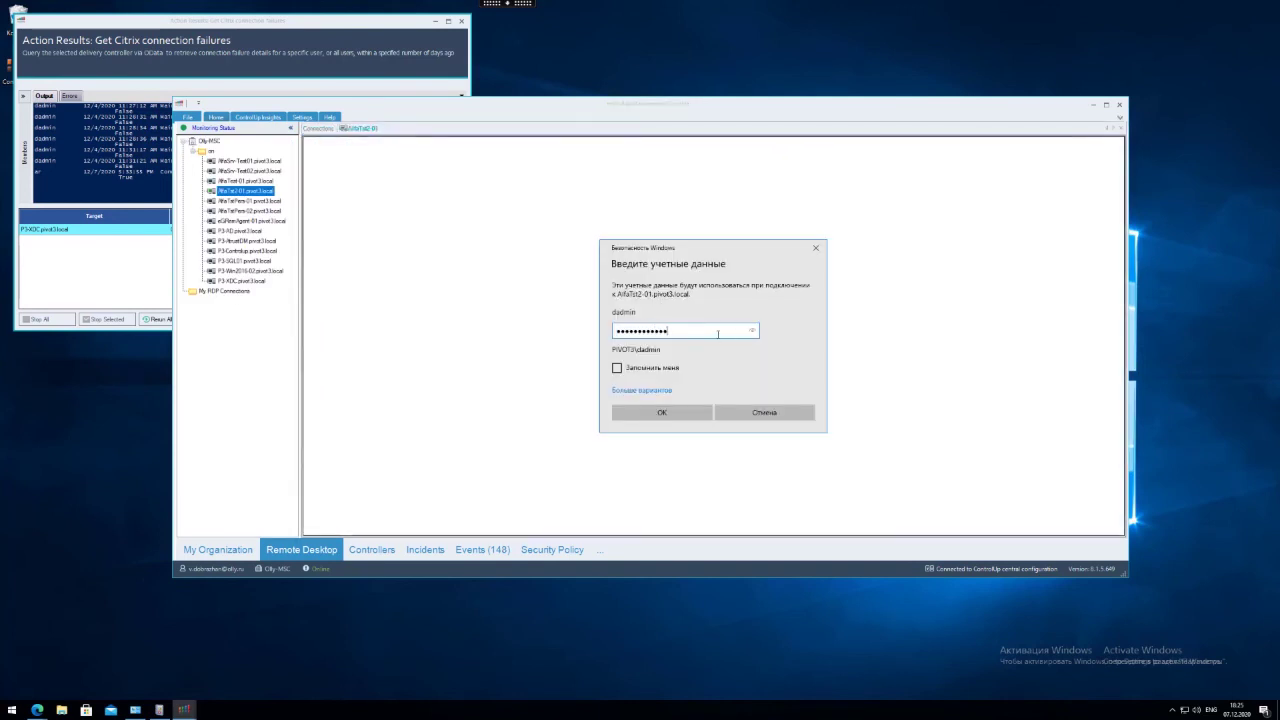
key(Return)
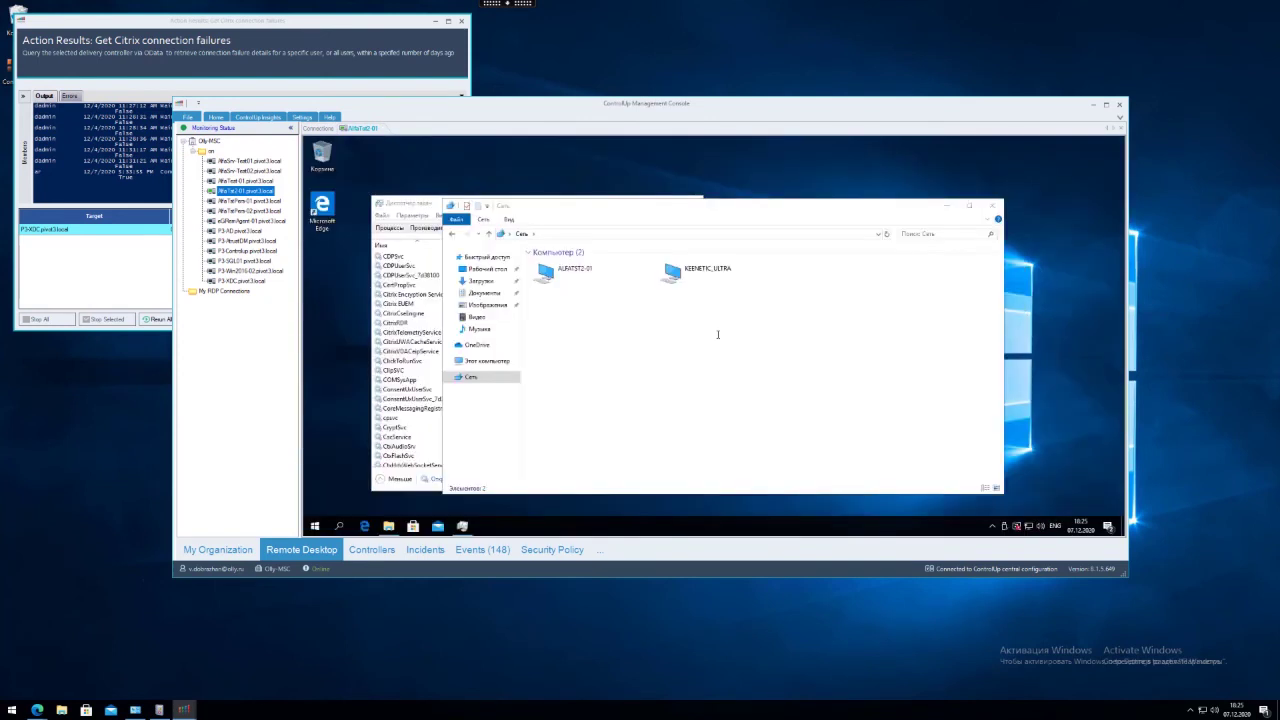
Close the File Explorer and Task Manager windows inside the AlfaTst2-01 remote session
click(993, 207)
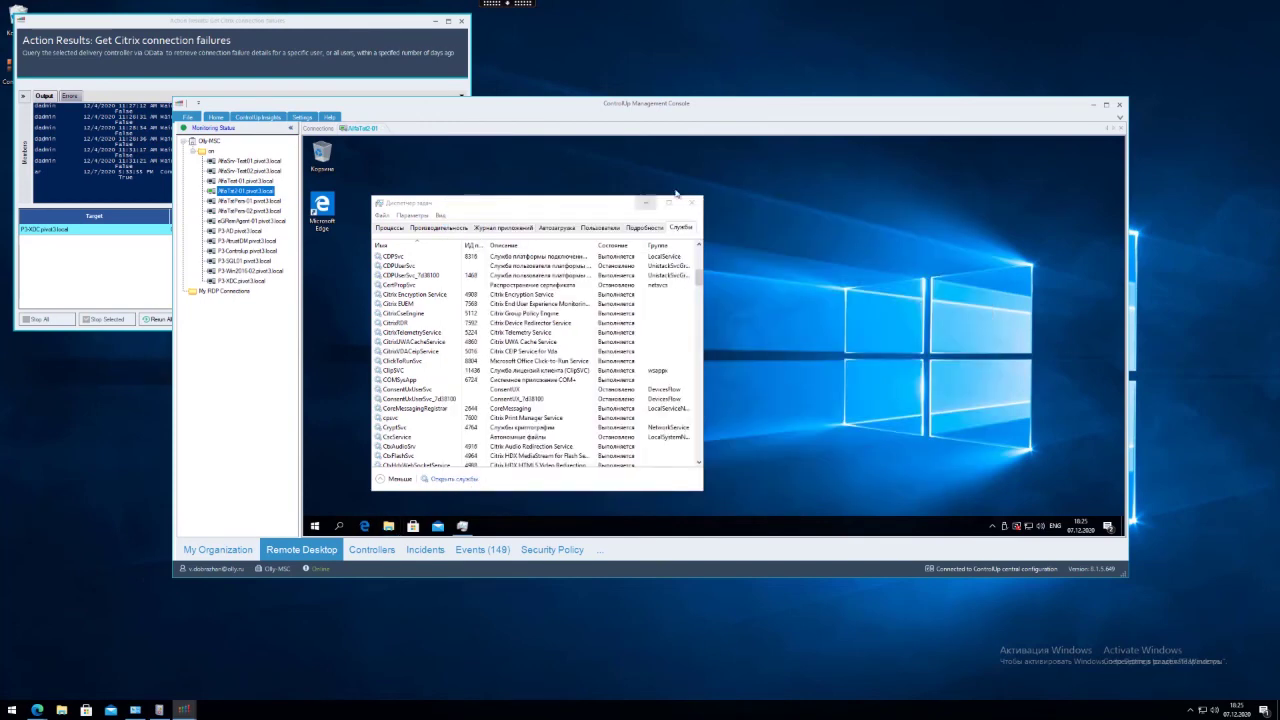
click(697, 204)
drag(675, 190, 491, 349)
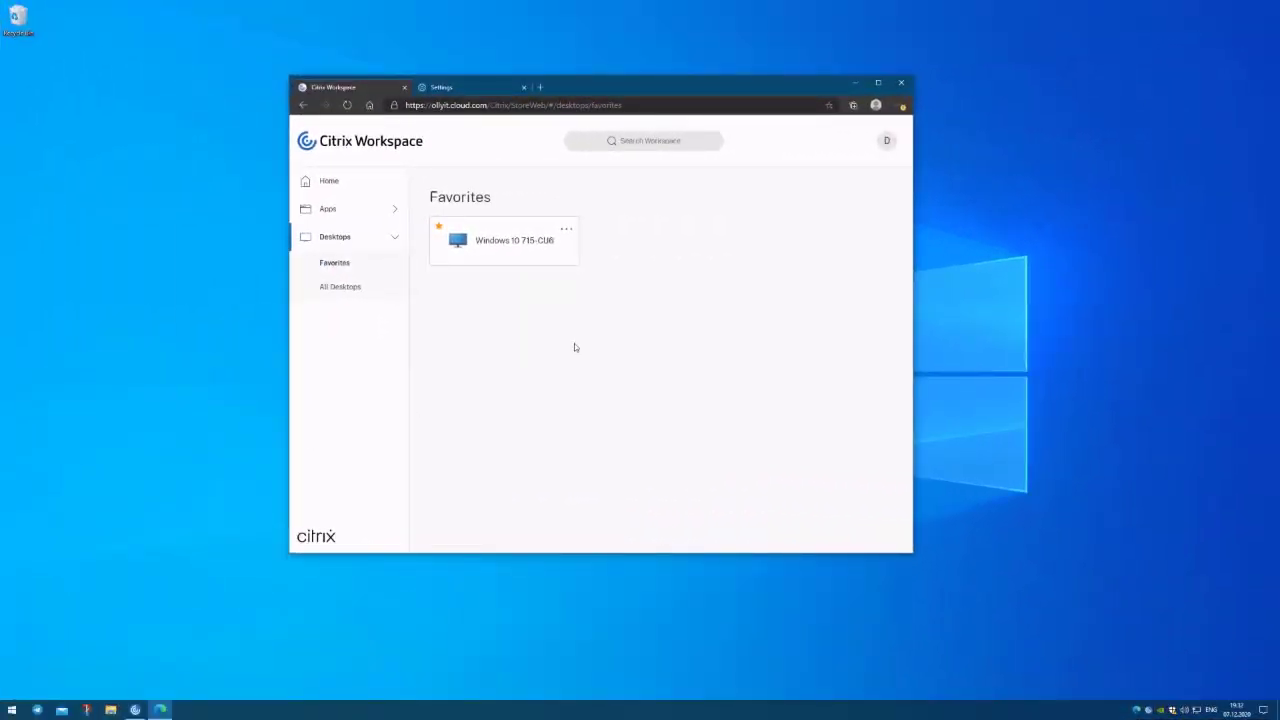
Switch to Citrix Workspace and relaunch the Windows 10 715-CU6 desktop from the favorites
click(500, 249)
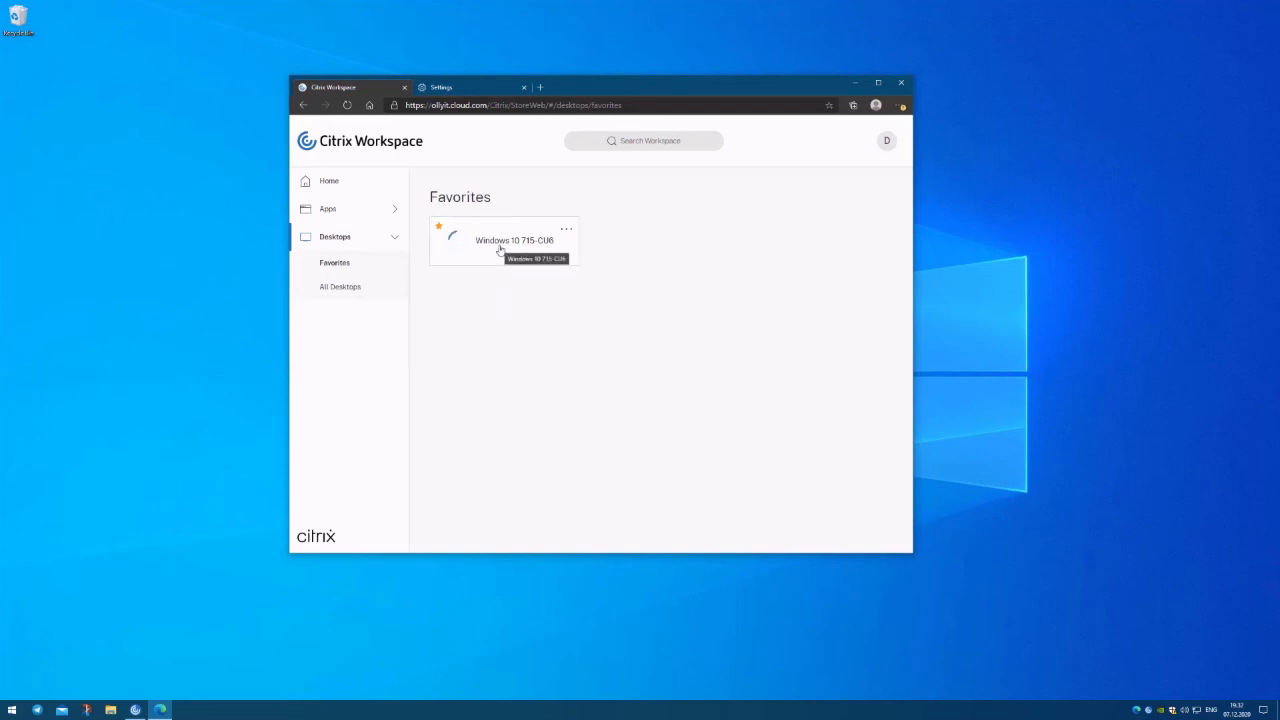